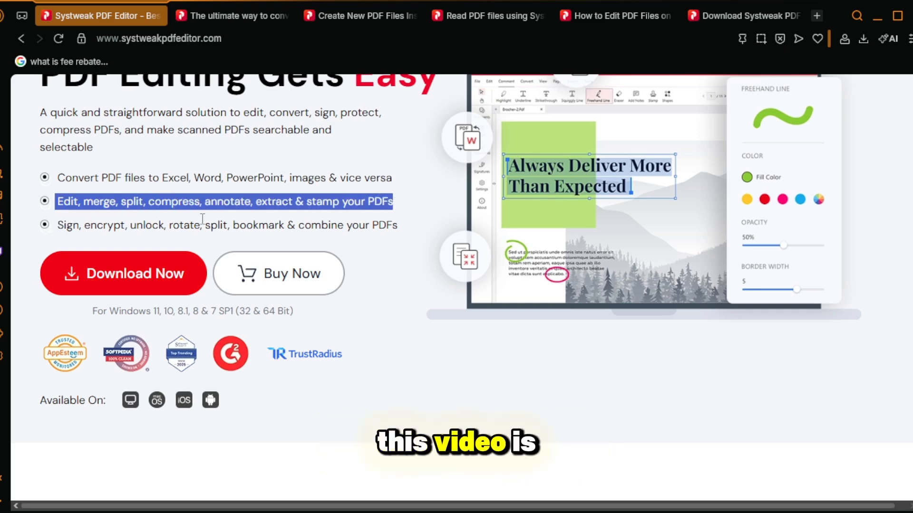
Step: Examine the Systweak PDF Editor home page for its headline, tools, features and intended user groups
scroll(321, 221, "down", 10)
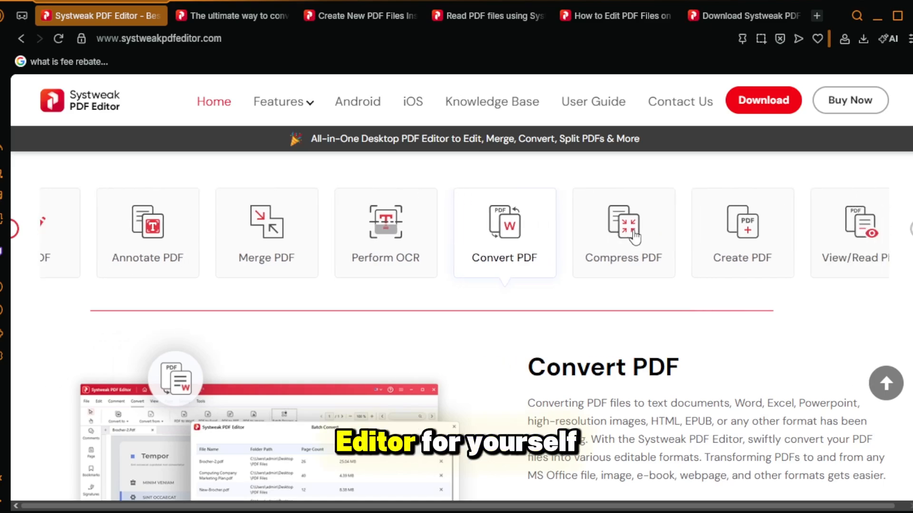
scroll(542, 338, "down", 4)
scroll(542, 338, "down", 7)
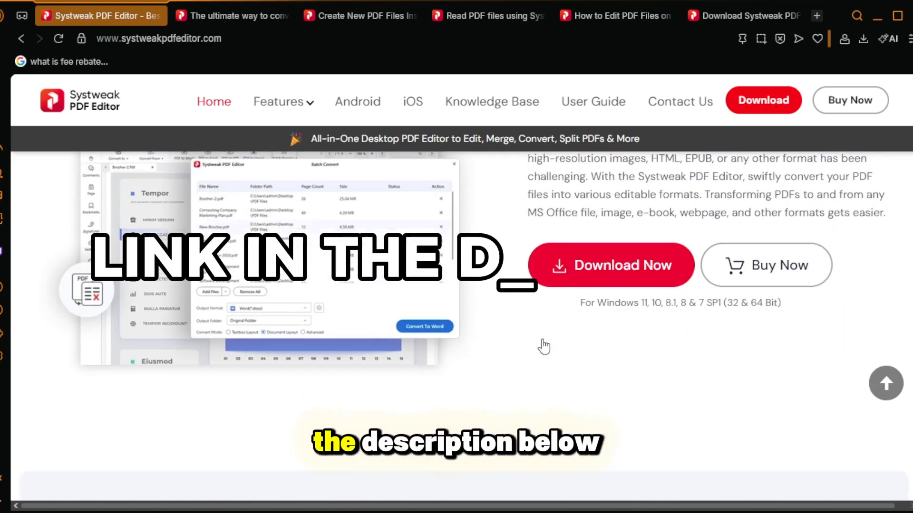
scroll(542, 339, "down", 10)
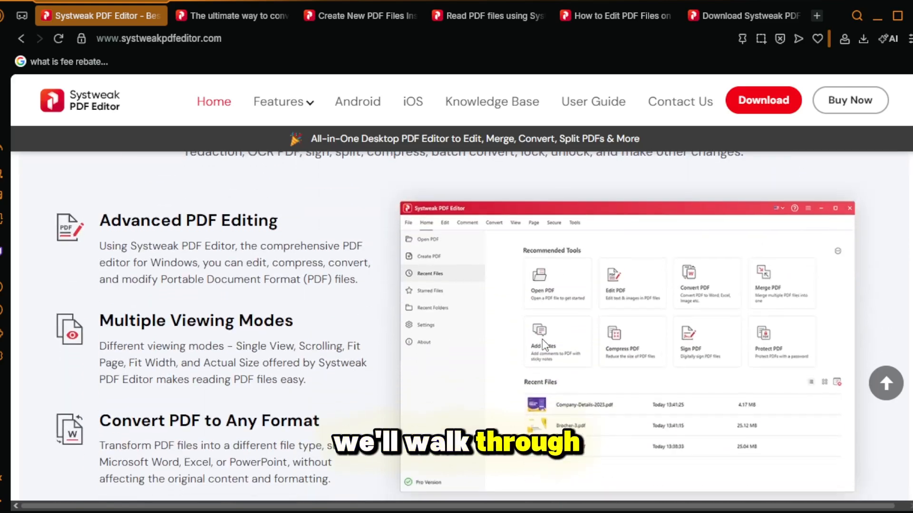
scroll(544, 345, "down", 8)
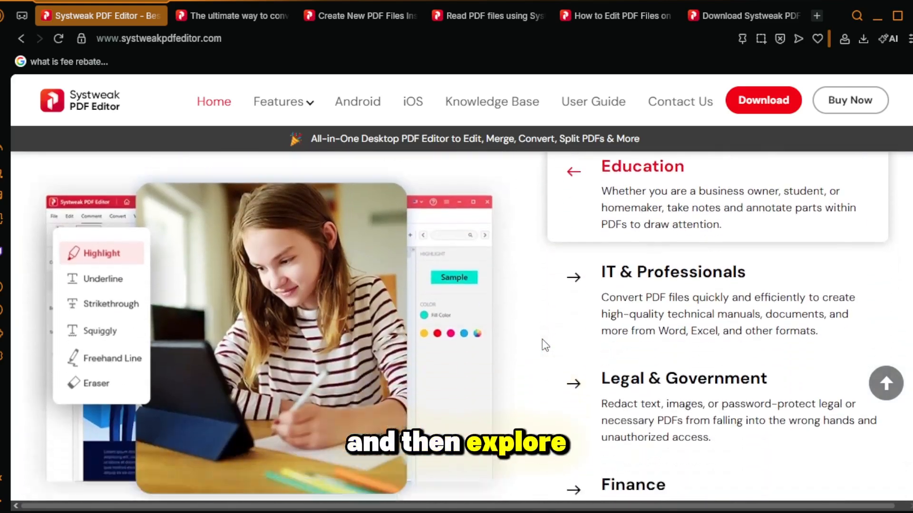
scroll(544, 341, "down", 8)
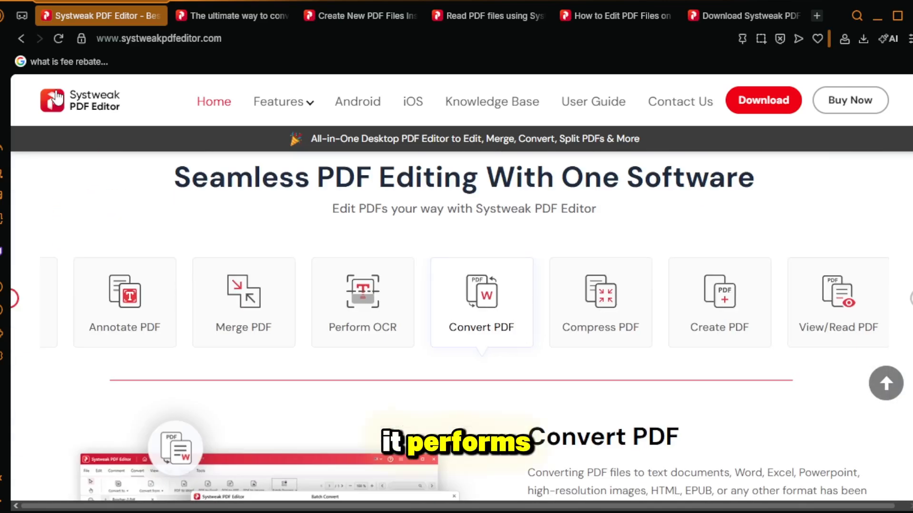
left_click(56, 96)
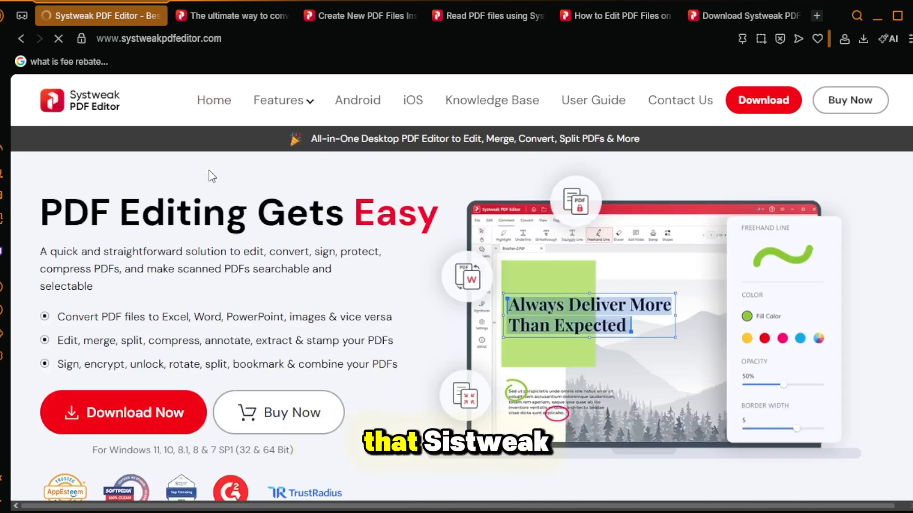
left_click_drag(38, 214, 193, 214)
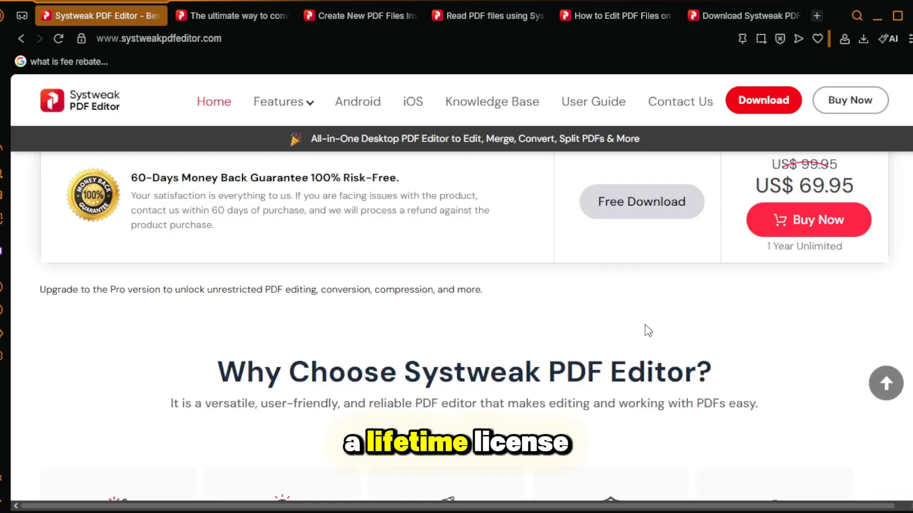
Step: Examine the price and the 60-day money-back guarantee in the plan comparison table
scroll(523, 332, "up", 3)
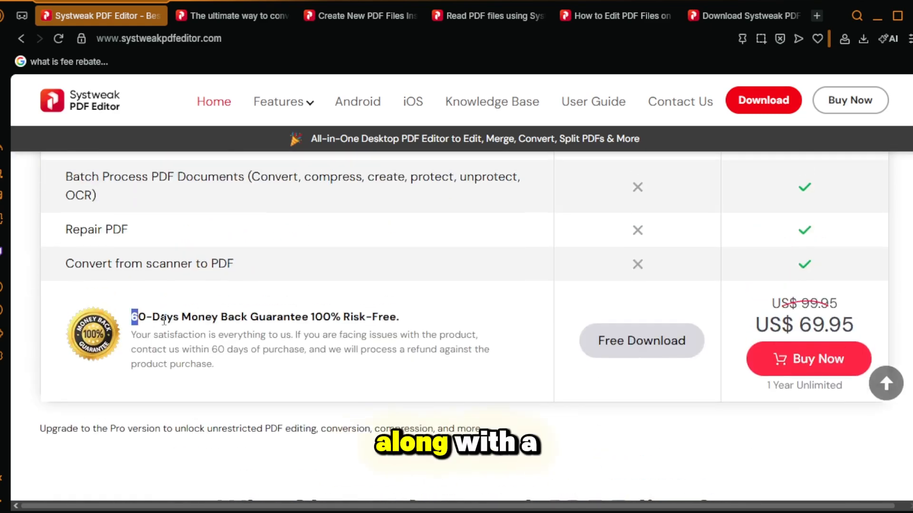
left_click_drag(164, 321, 370, 318)
left_click(411, 318)
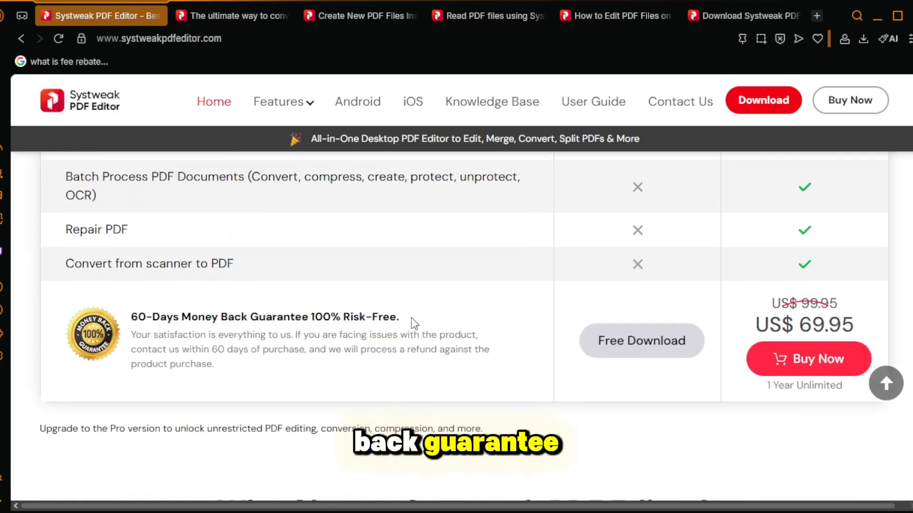
scroll(628, 328, "down", 3)
scroll(609, 330, "up", 3)
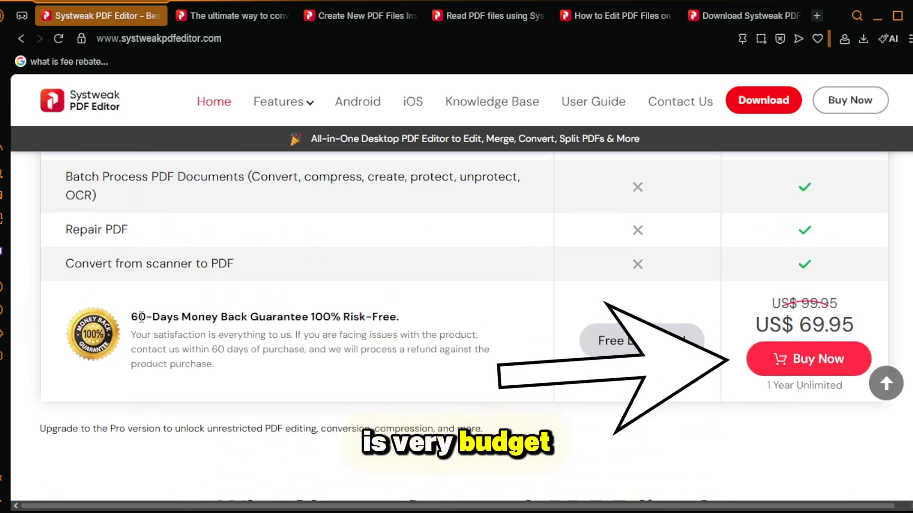
left_click_drag(133, 317, 414, 323)
left_click(412, 317)
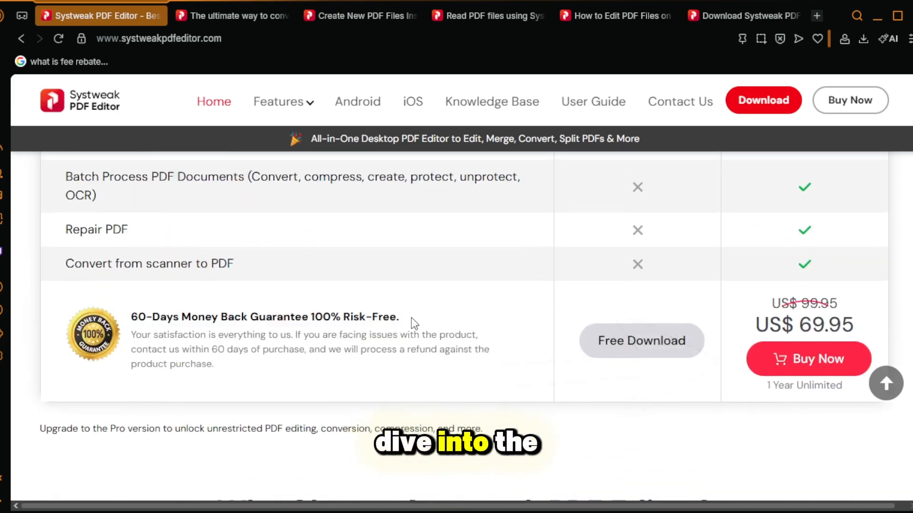
scroll(411, 323, "down", 4)
Step: Download Systweak PDF Editor from the product website
left_click(747, 101)
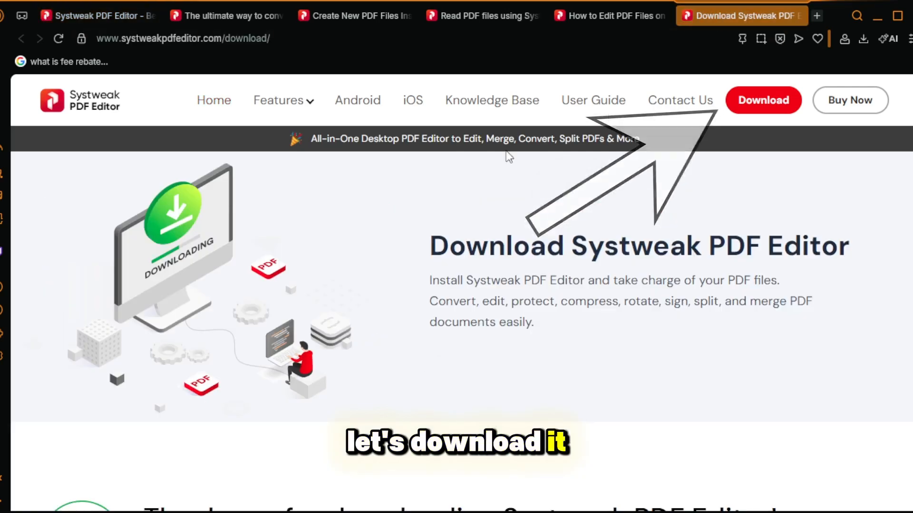
left_click(749, 100)
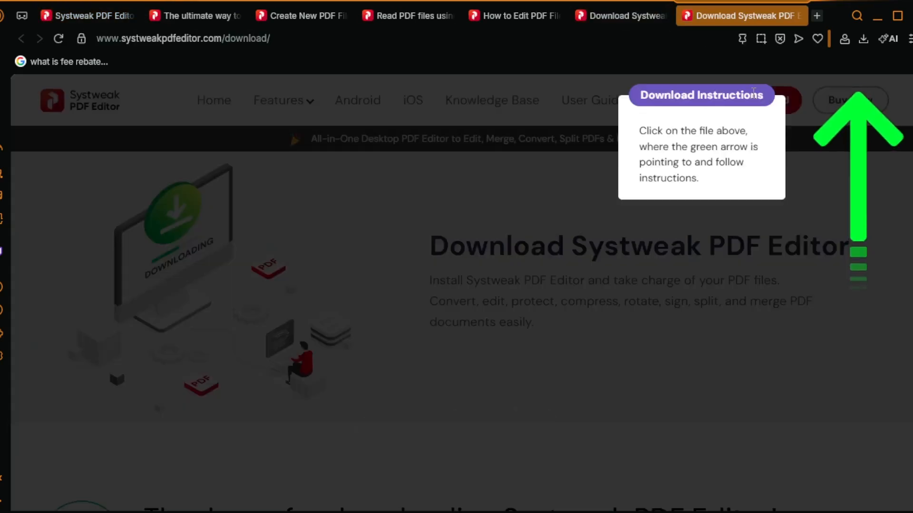
left_click(753, 94)
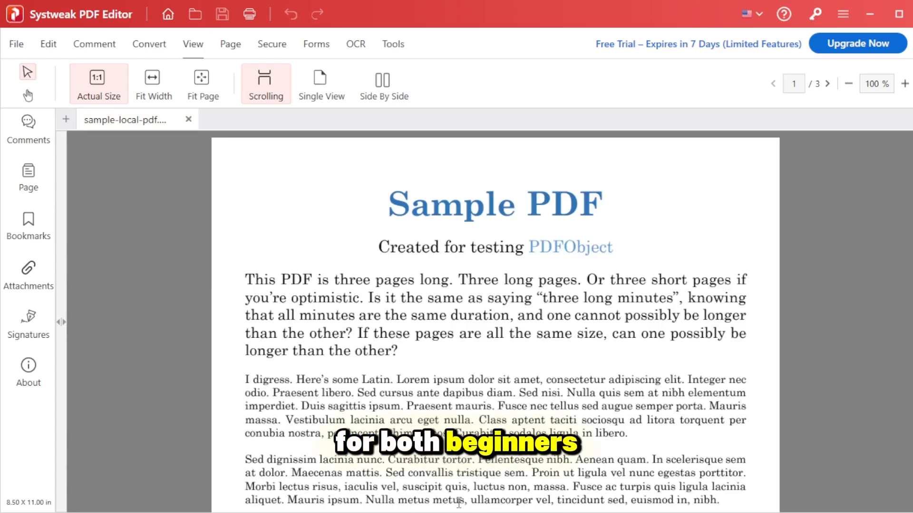
scroll(457, 451, "down", 2)
scroll(456, 380, "up", 2)
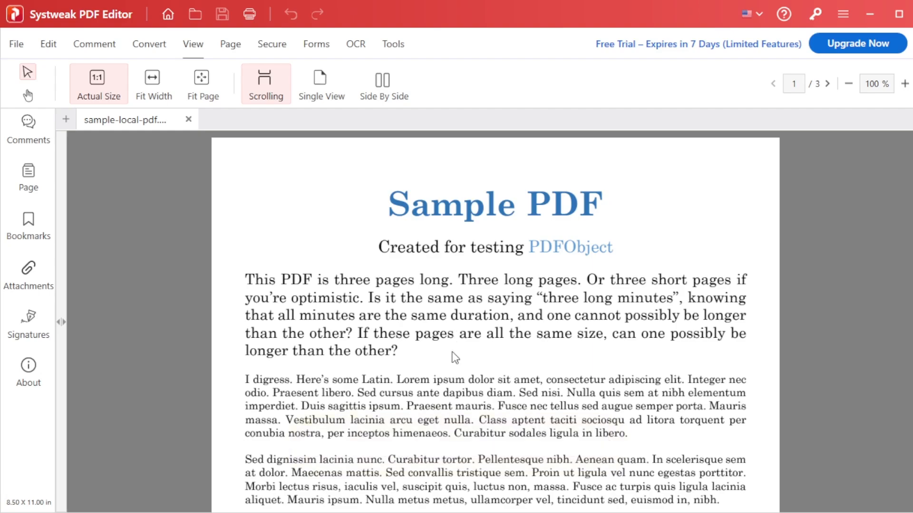
scroll(433, 396, "down", 6)
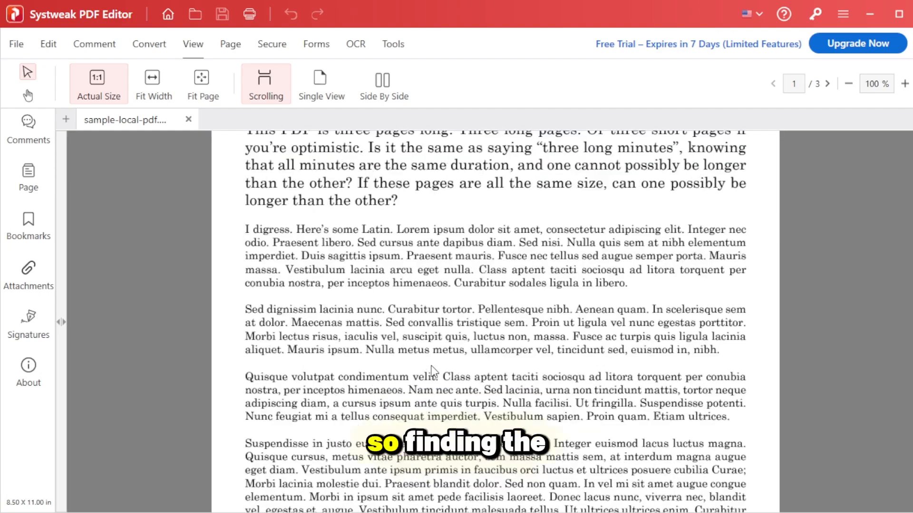
scroll(432, 365, "down", 7)
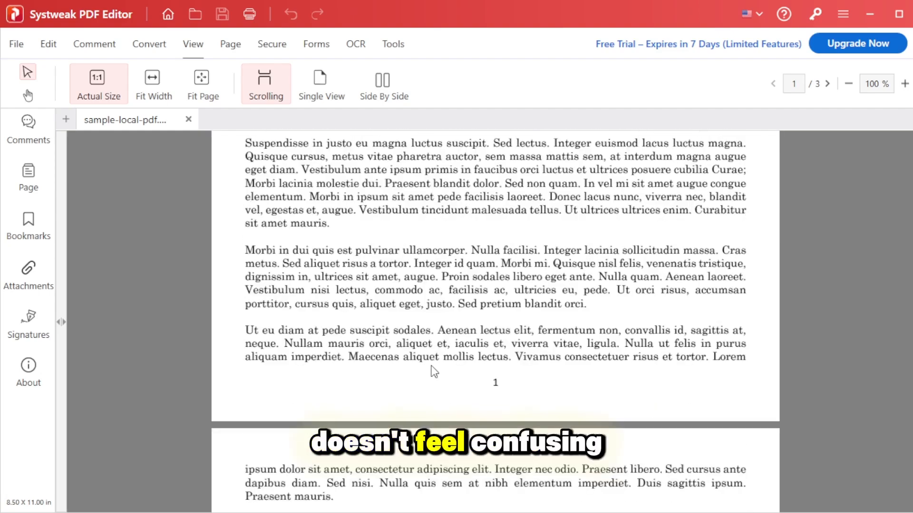
scroll(432, 366, "down", 7)
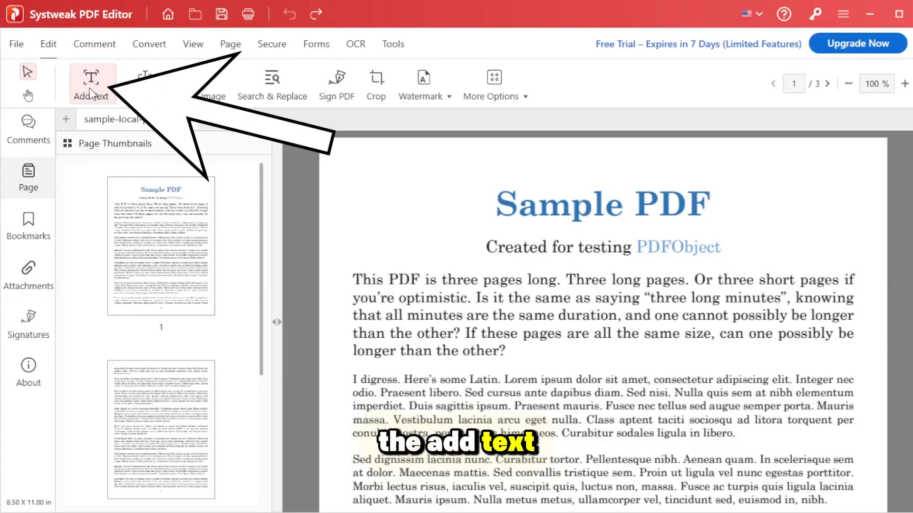
Step: Add the red text "SUBSCRIBE!" above the "Sample PDF" title and shrink its text box to fit the word
left_click(90, 87)
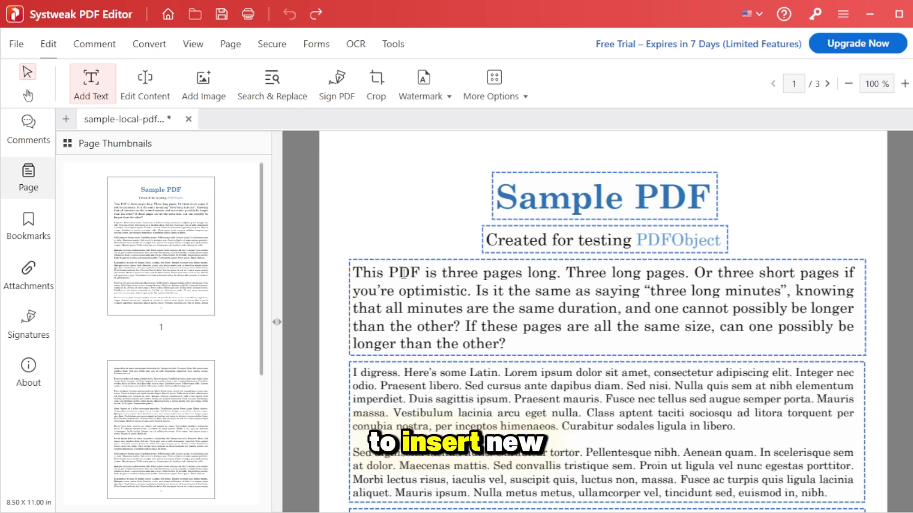
left_click(406, 209)
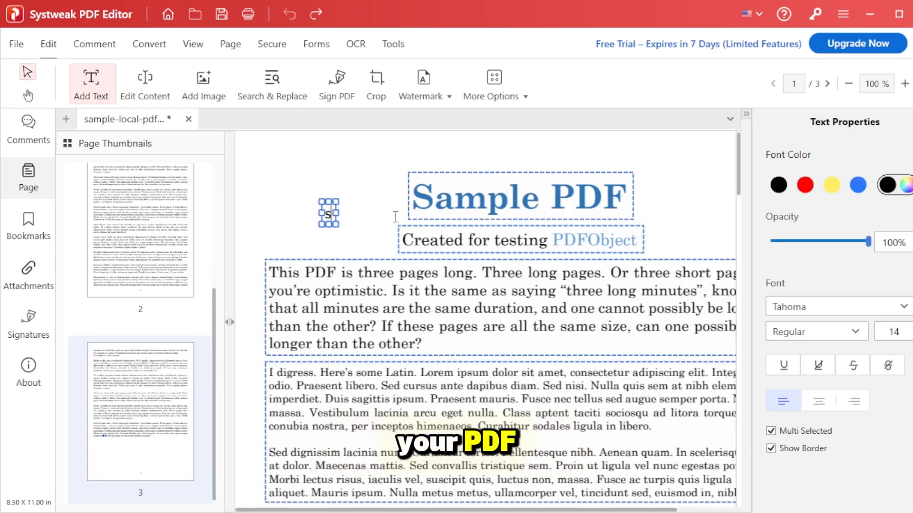
type("sadasdasdasda")
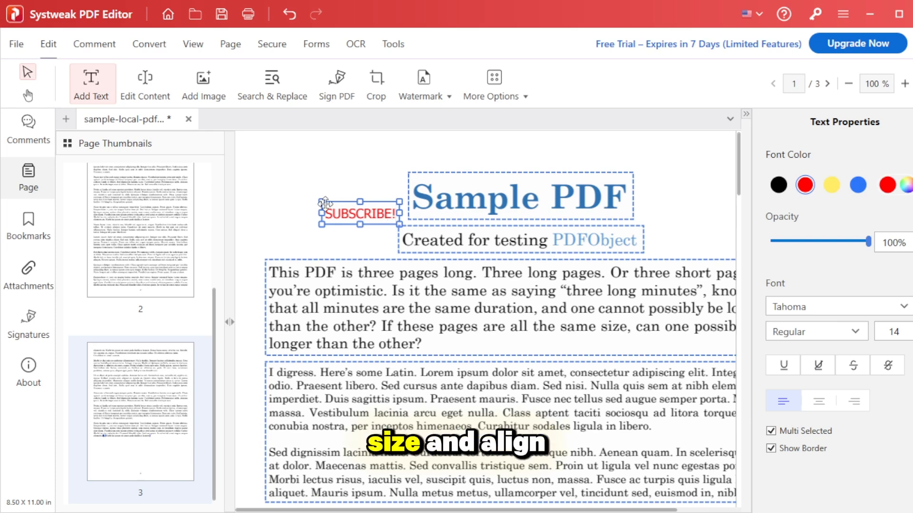
left_click_drag(326, 204, 473, 159)
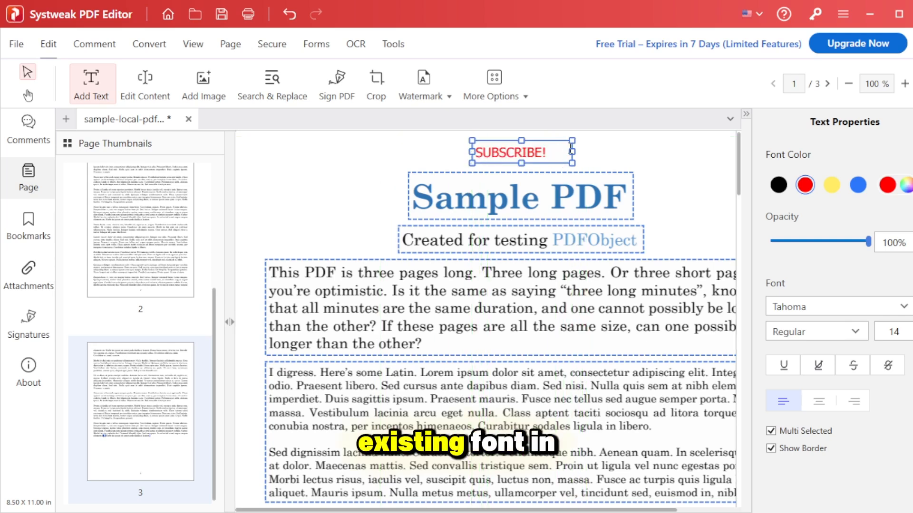
left_click_drag(573, 150, 552, 158)
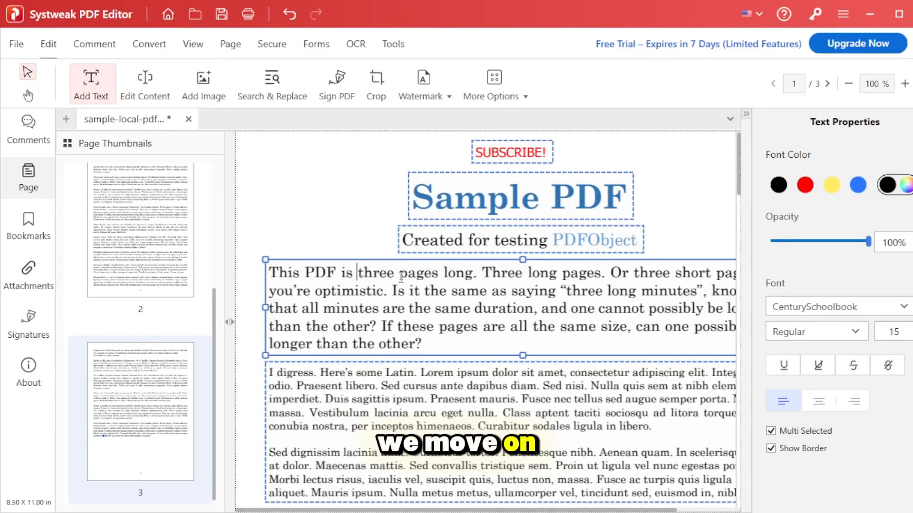
Step: Insert "crazy and you should subscribe" after "This PDF is" in the introductory paragraph
type("cr")
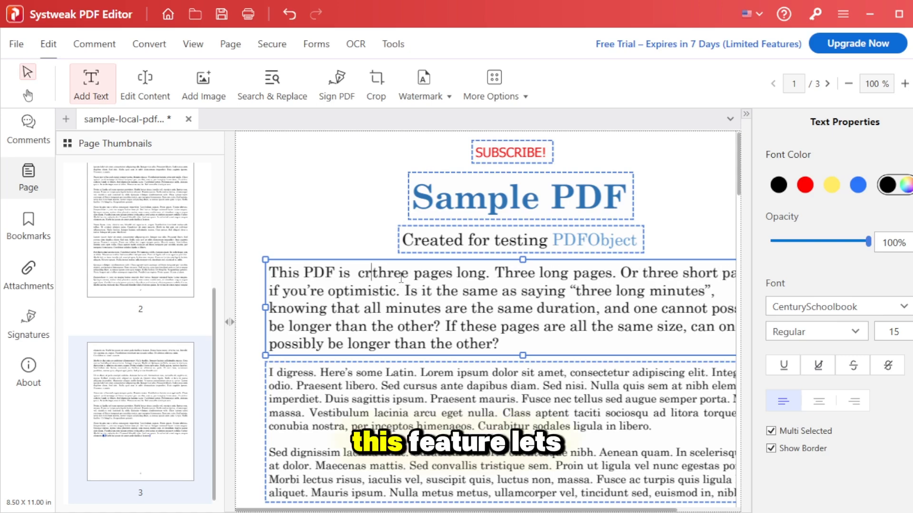
key("BackSpace")
key("BackSpace")
type("crazy")
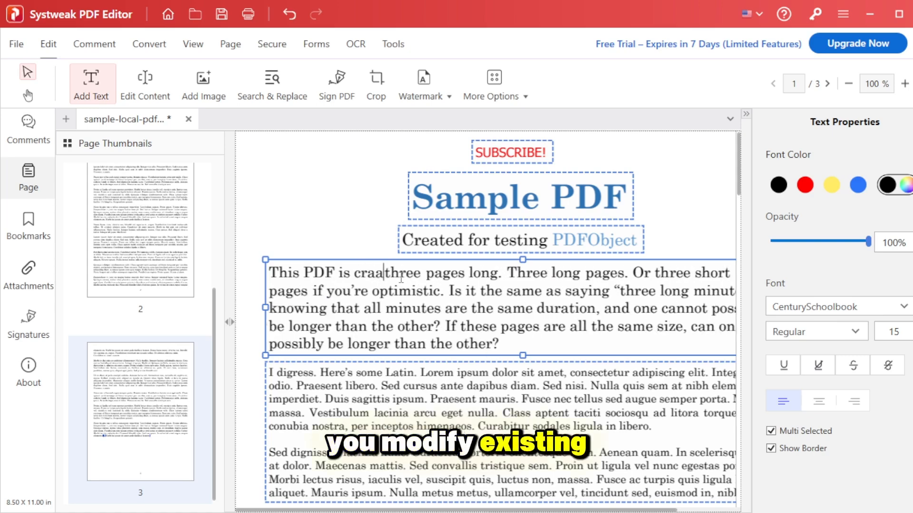
type(" and you sho")
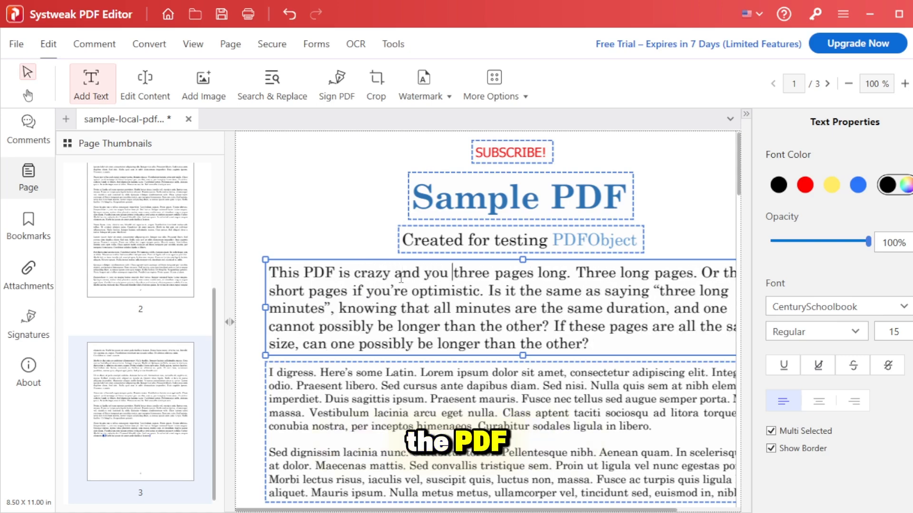
type("uld su")
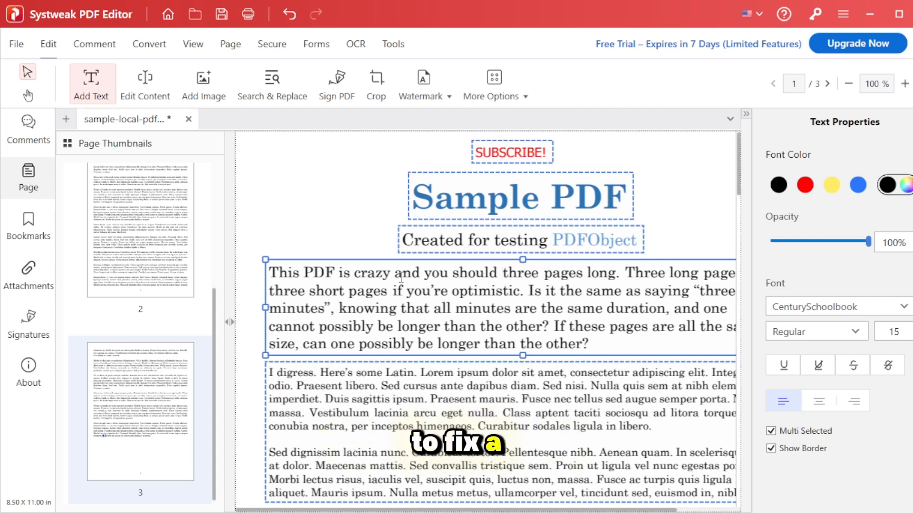
type("bscribe")
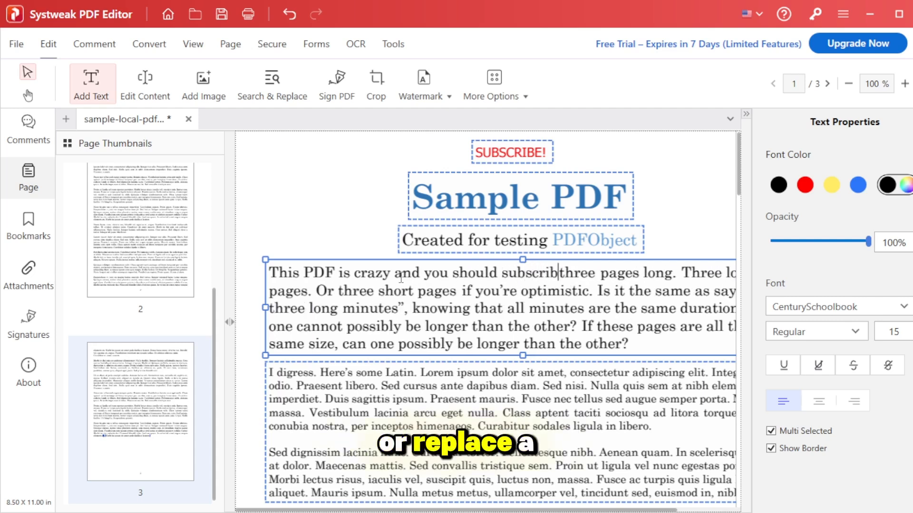
Step: Add "!!" directly after "subscribe" in the introductory paragraph
scroll(504, 316, "down", 1)
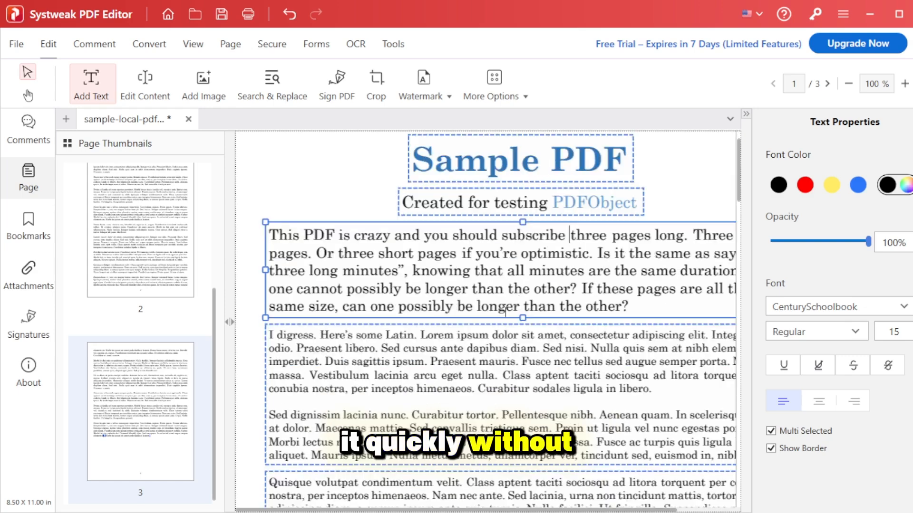
type("!!!")
left_click(574, 240)
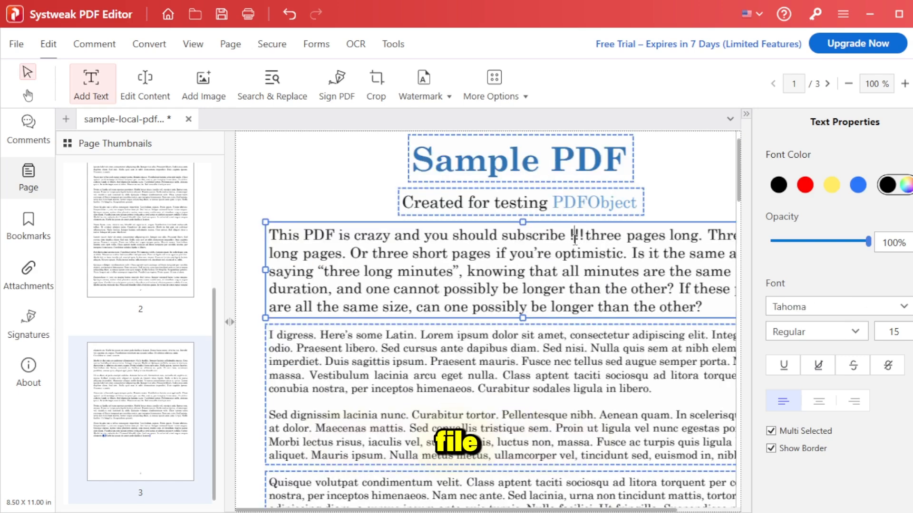
key("BackSpace")
key("BackSpace")
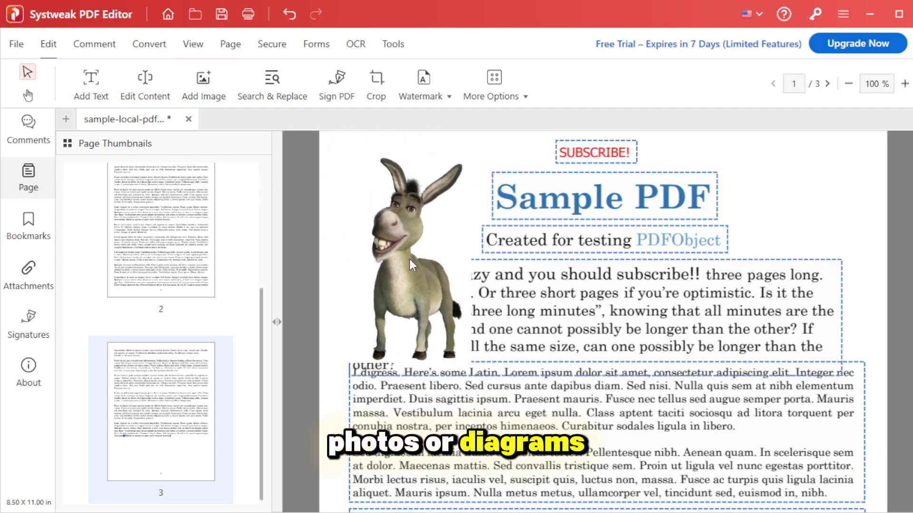
Step: Nudge the donkey image up and to the left beside the title, and narrow the page thumbnails pane
left_click_drag(398, 249, 400, 249)
scroll(497, 239, "up", 1)
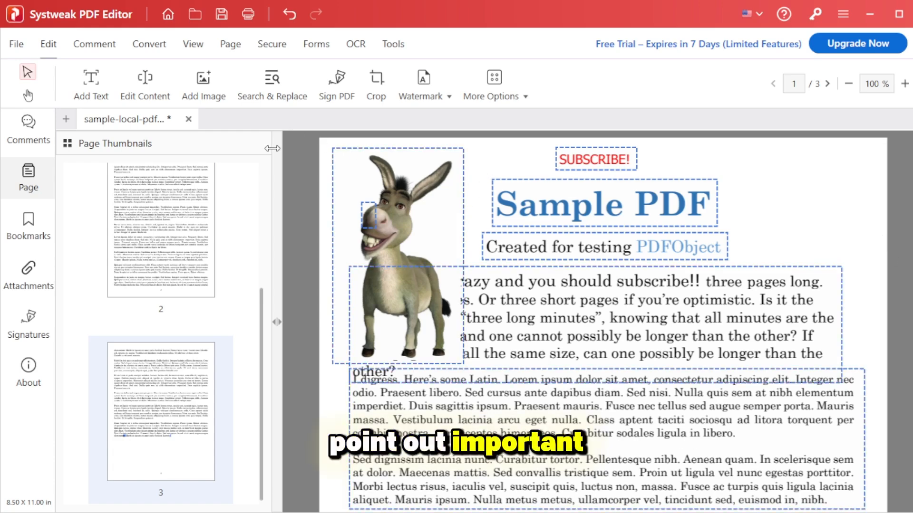
left_click_drag(278, 162, 151, 162)
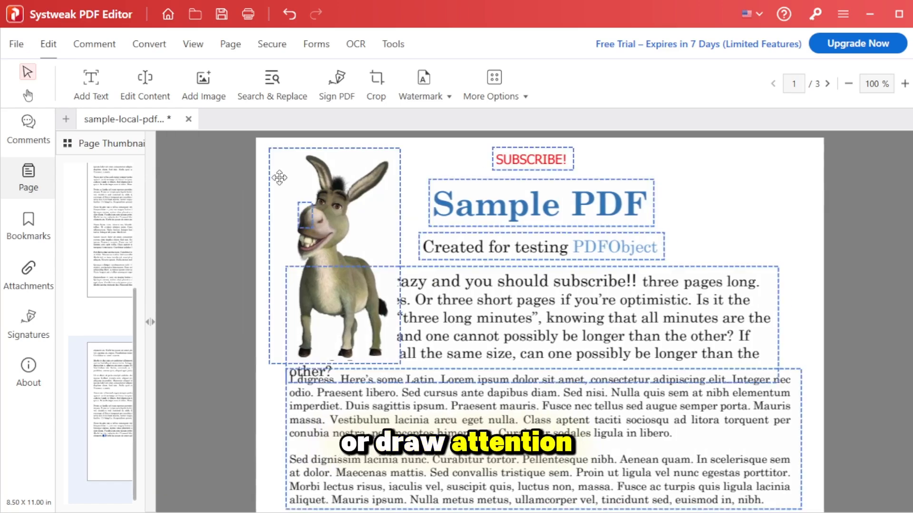
scroll(875, 183, "down", 2)
scroll(889, 183, "up", 1)
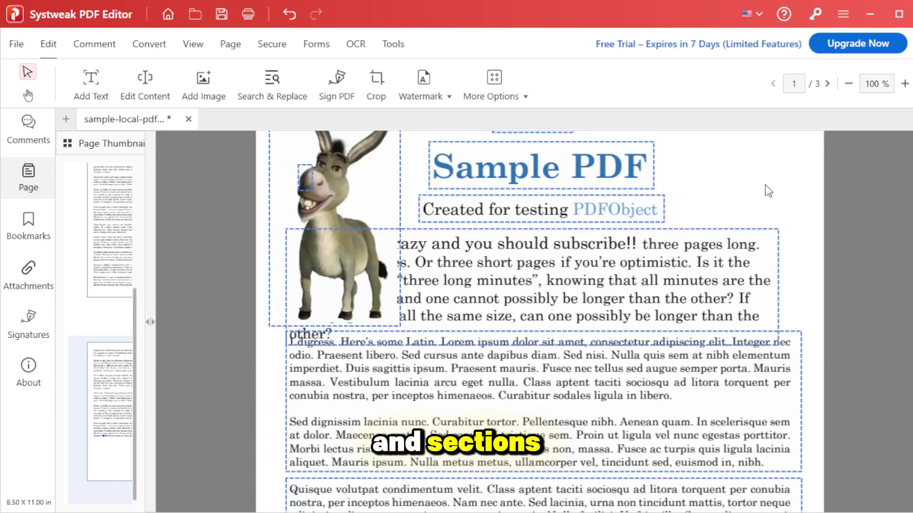
left_click(91, 78)
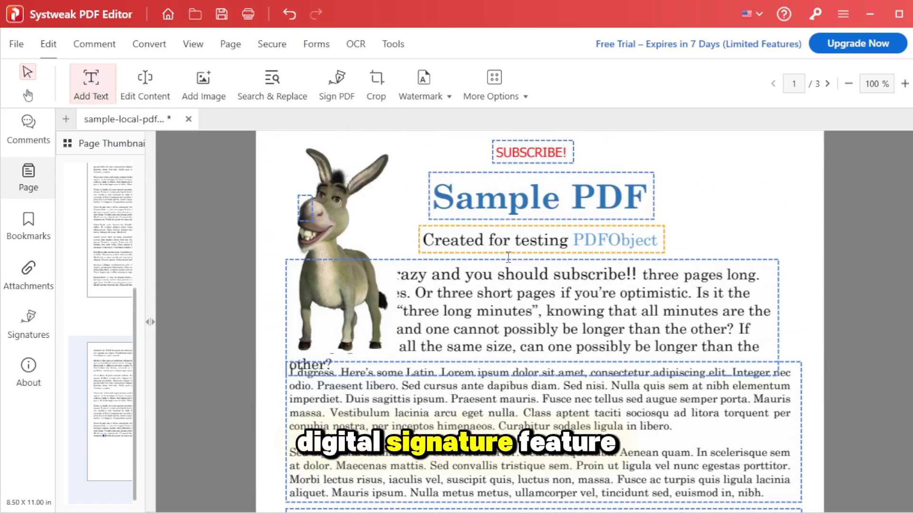
left_click(381, 190)
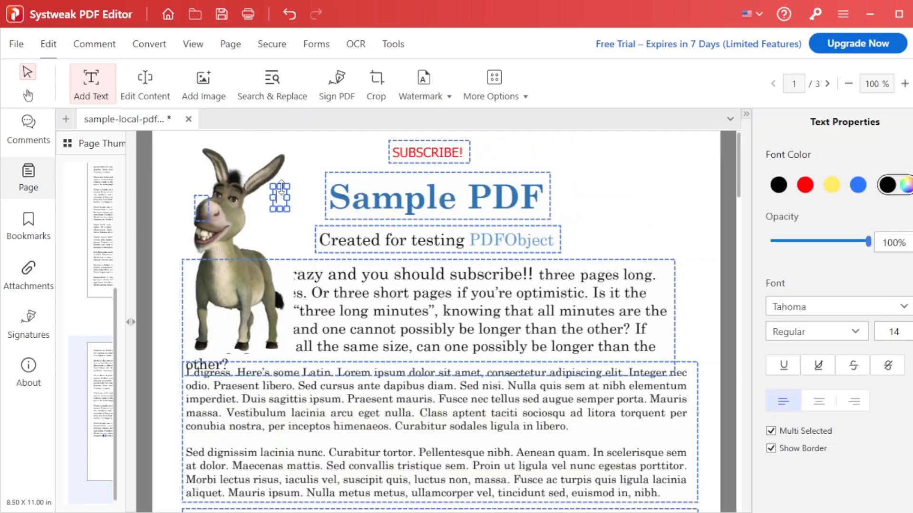
left_click(116, 46)
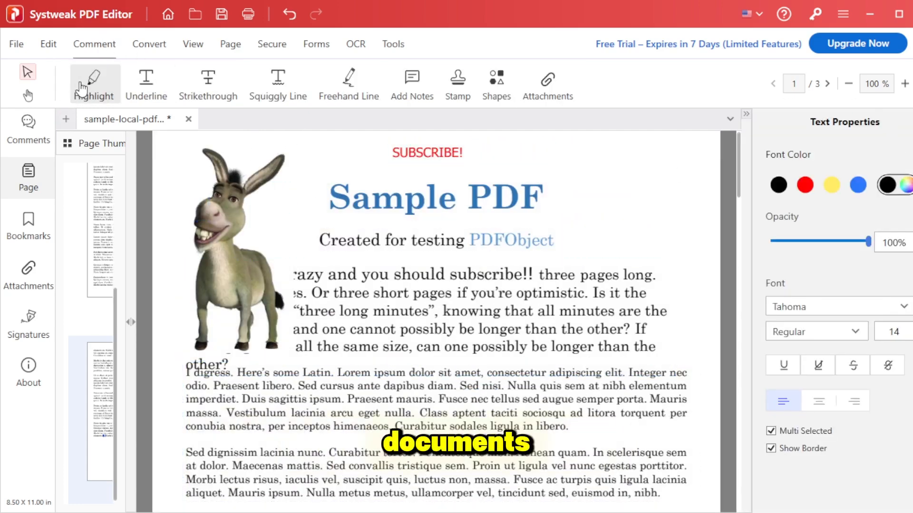
Step: Use Sign PDF to place the typed signature beside the "Sample PDF" title
left_click(48, 43)
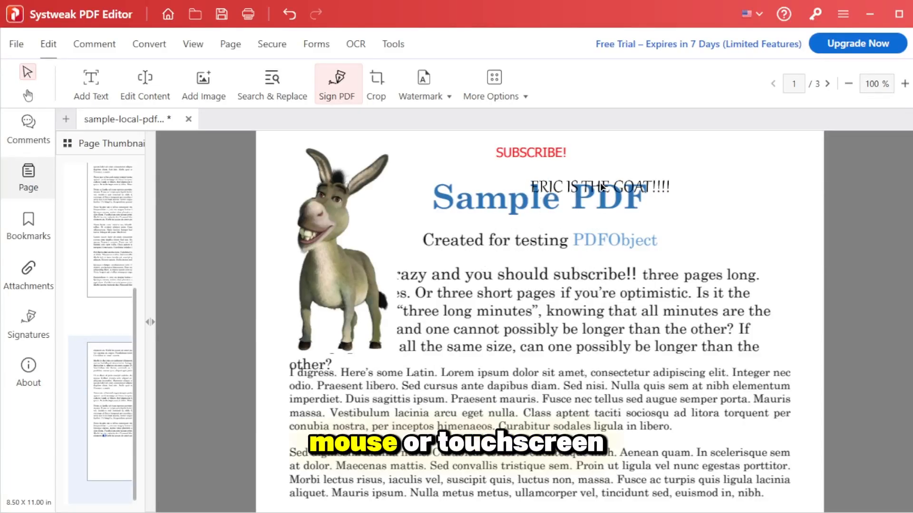
left_click(740, 169)
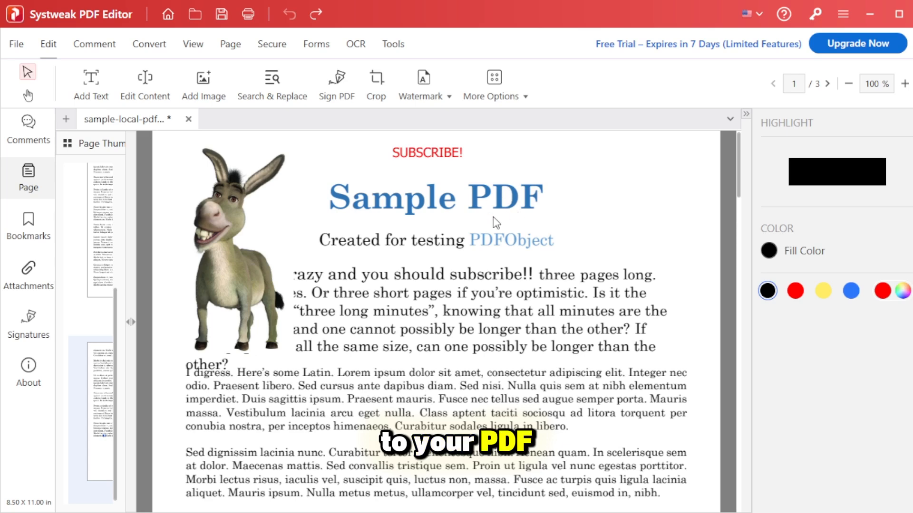
Step: Highlight the "Sample PDF" title and set the highlight's fill color to yellow
left_click(95, 47)
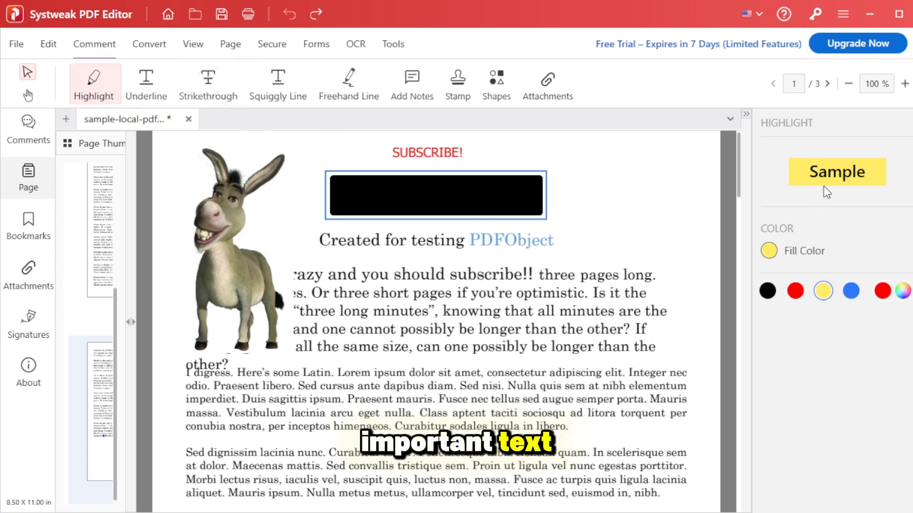
left_click(633, 175)
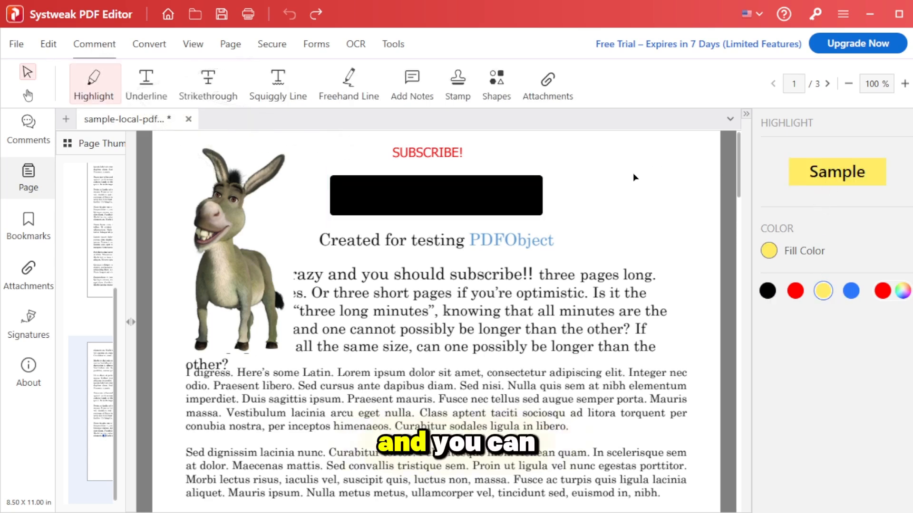
left_click(482, 194)
left_click(649, 197)
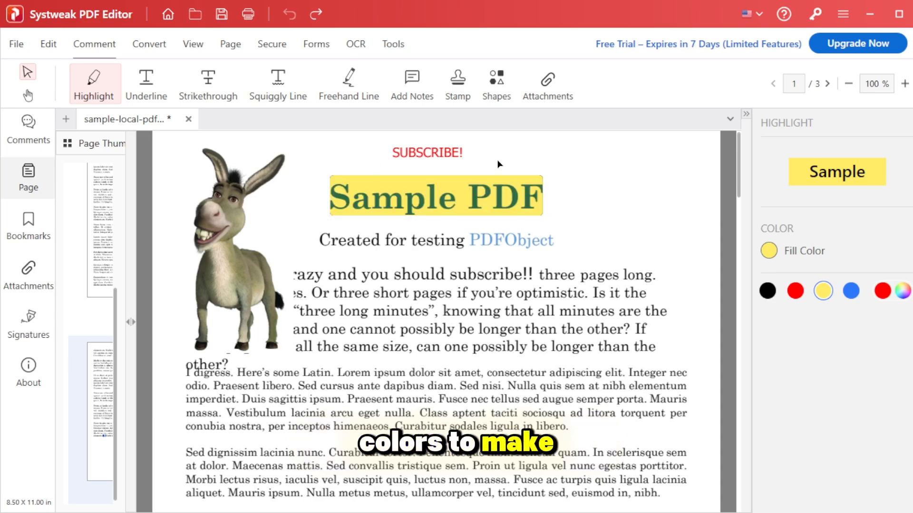
Step: Highlight the whole word "SUBSCRIBE!" above the title in yellow, including its first letter
scroll(500, 203, "down", 3)
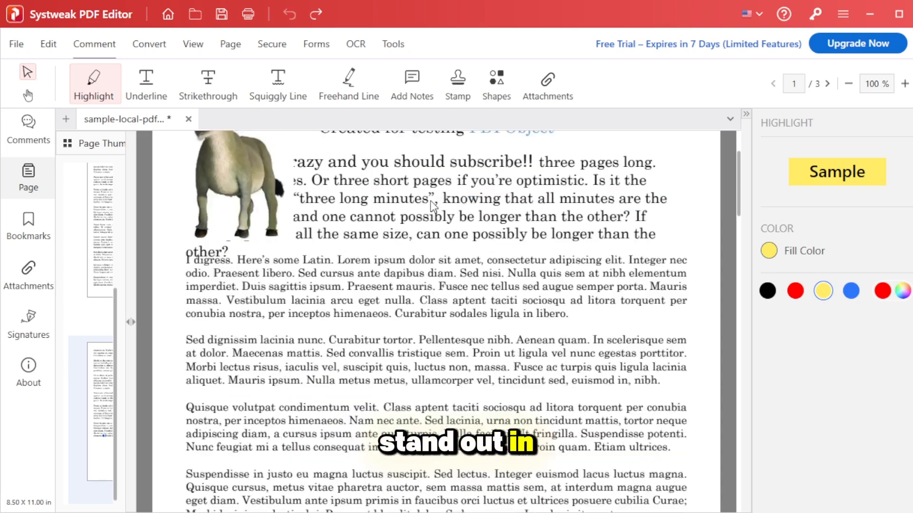
scroll(206, 274, "up", 3)
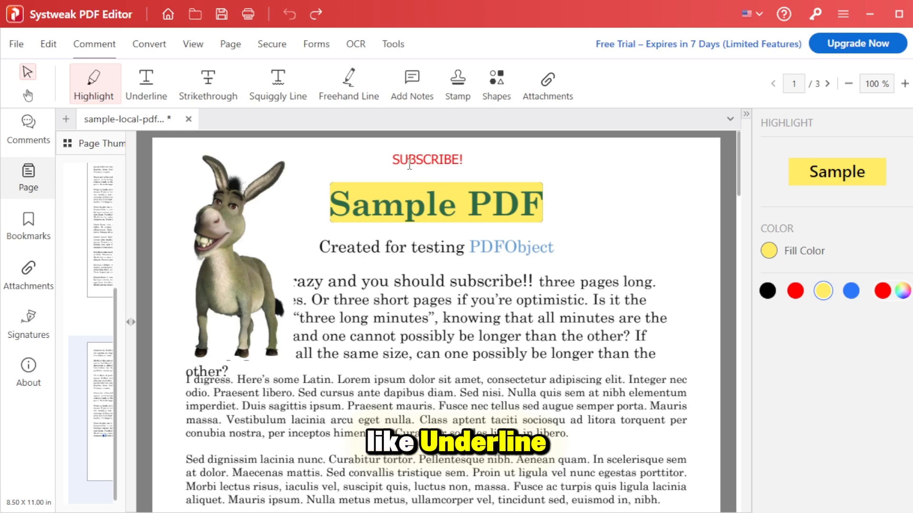
left_click_drag(410, 165, 477, 169)
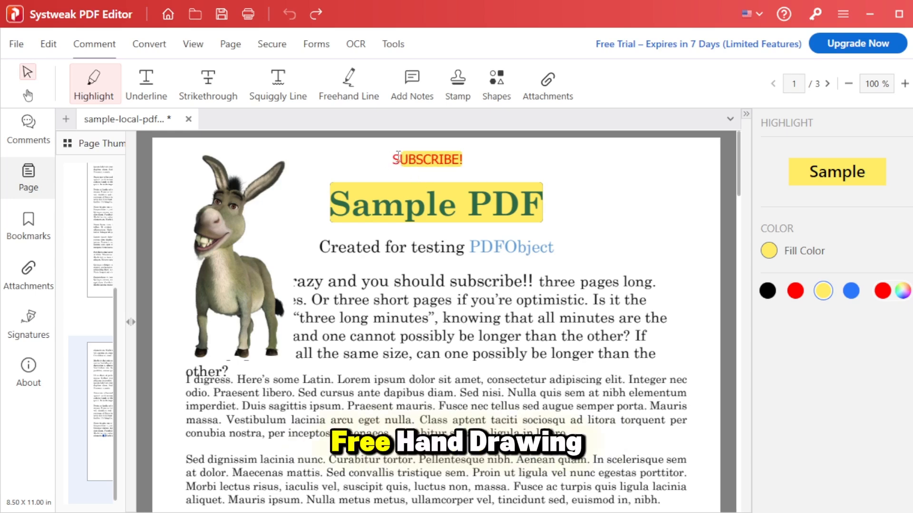
left_click_drag(393, 158, 405, 160)
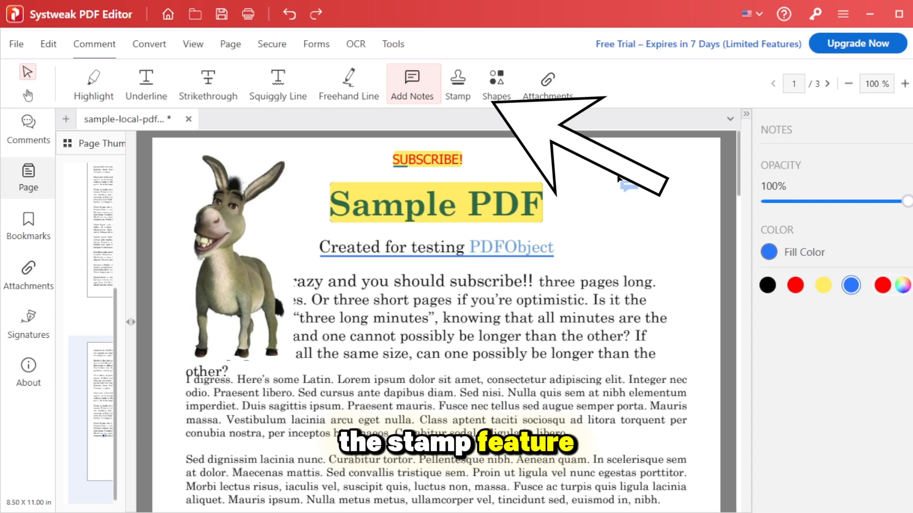
Step: Move the blue note icon slightly down and to the right, and place the Approved stamp above it, beside the title
left_click(629, 193)
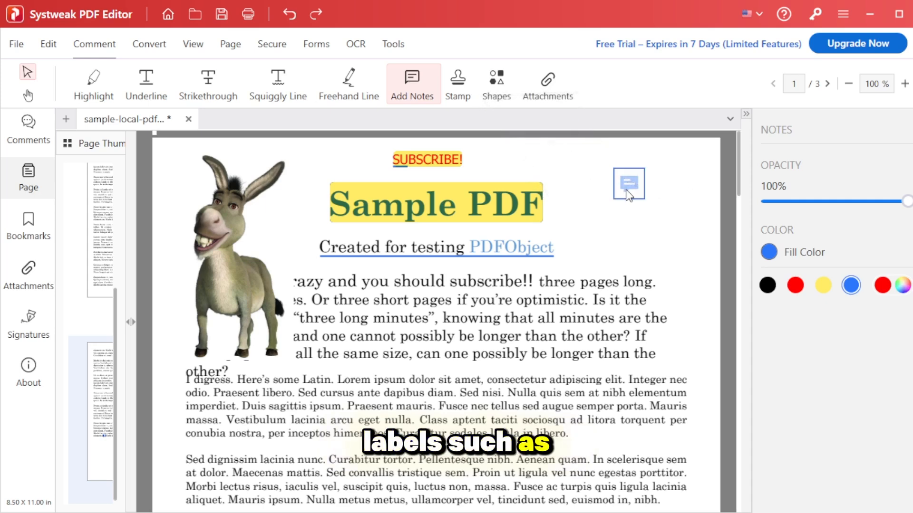
left_click(458, 84)
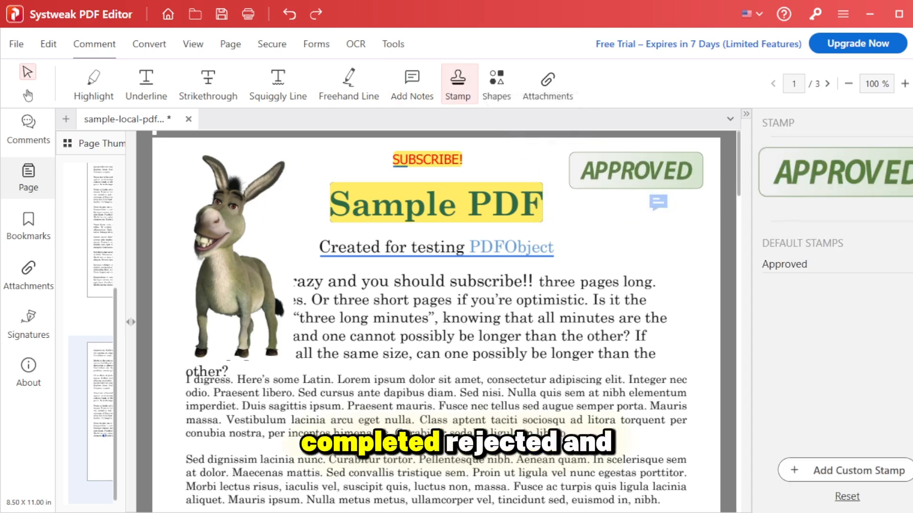
left_click(637, 171)
Step: Draw a transparent rectangle with a pink outline below the blue note icon and a turquoise diagonal line beside it
left_click(497, 88)
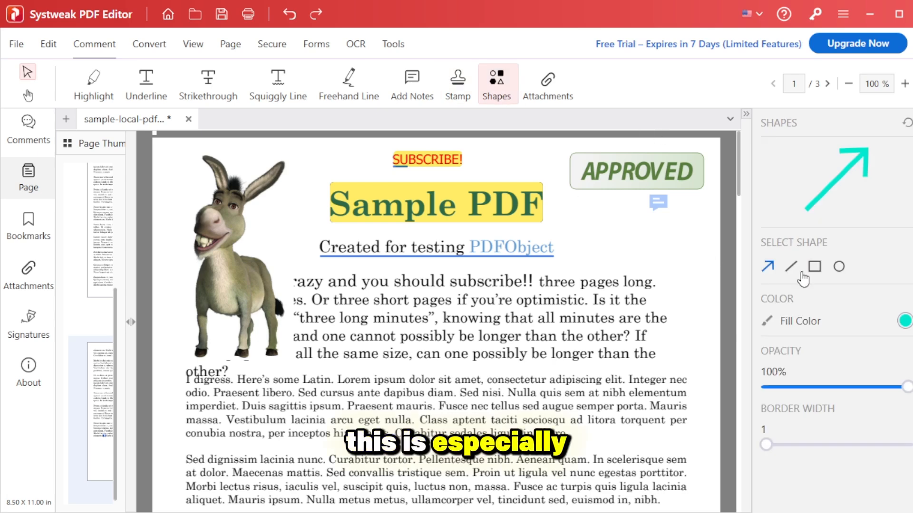
left_click(814, 266)
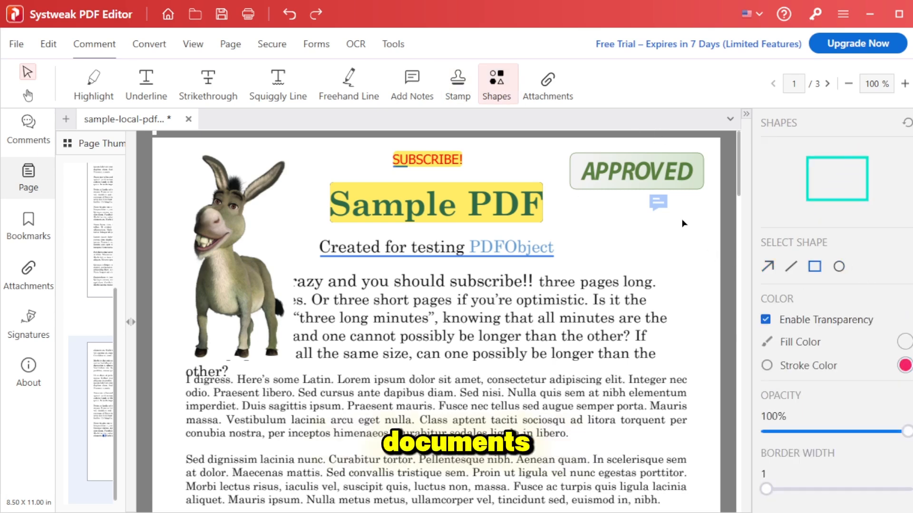
mouse_move(682, 220)
left_mouse_down()
mouse_move(604, 257)
mouse_move(627, 211)
left_mouse_up()
left_click(790, 266)
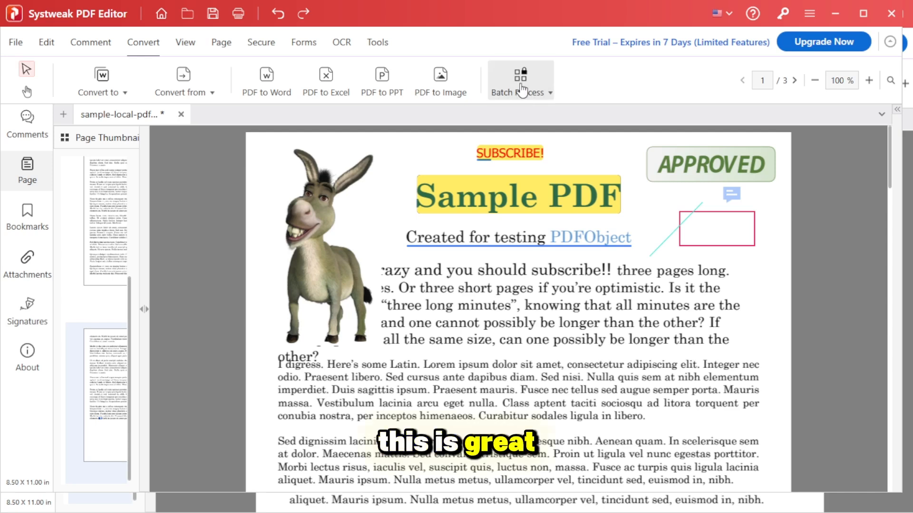
Step: Look over the tools available for page viewing, page organization, document security, form fields and PDF conversion
left_click(183, 44)
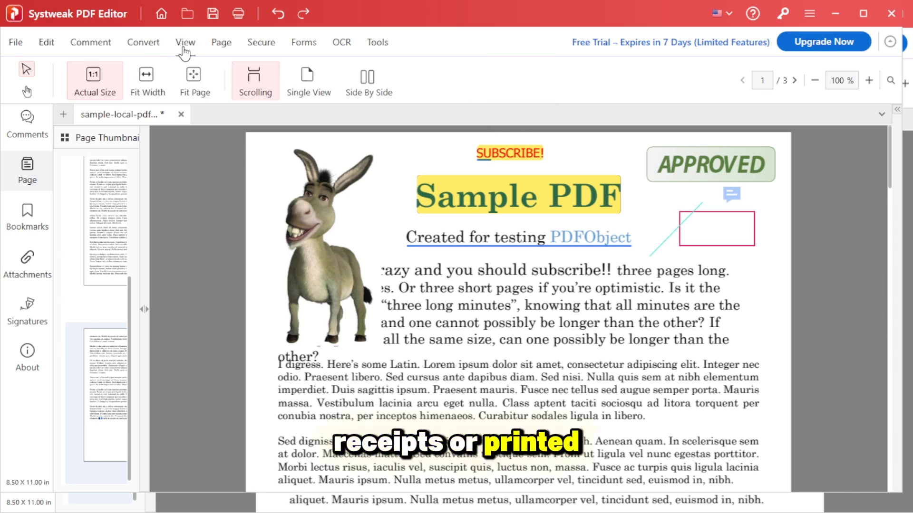
left_click(220, 43)
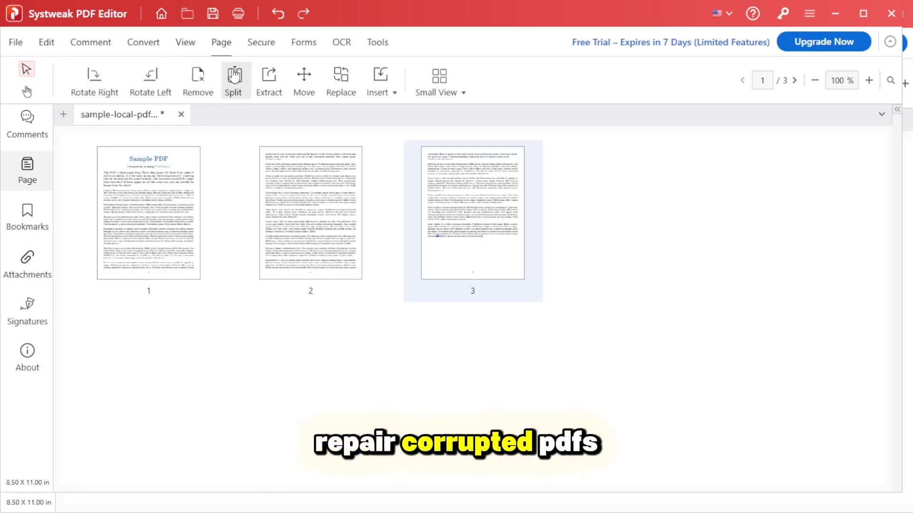
left_click(261, 43)
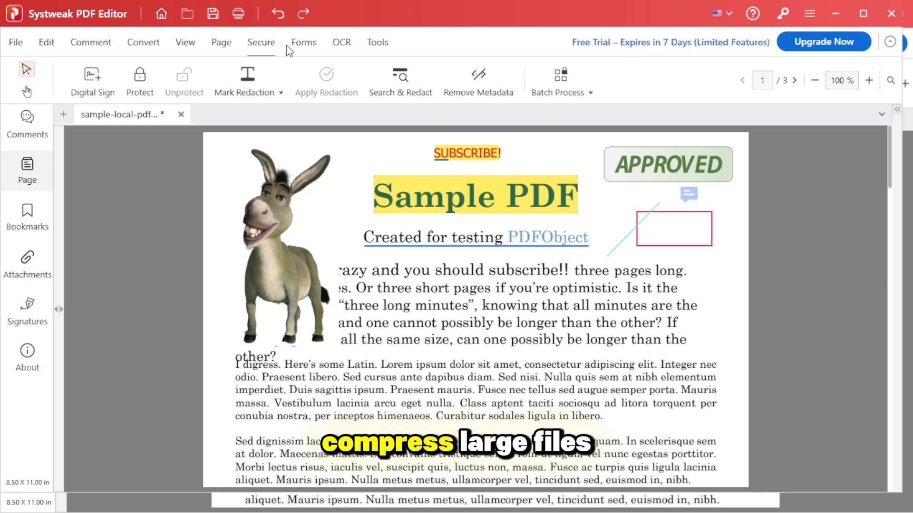
left_click(313, 48)
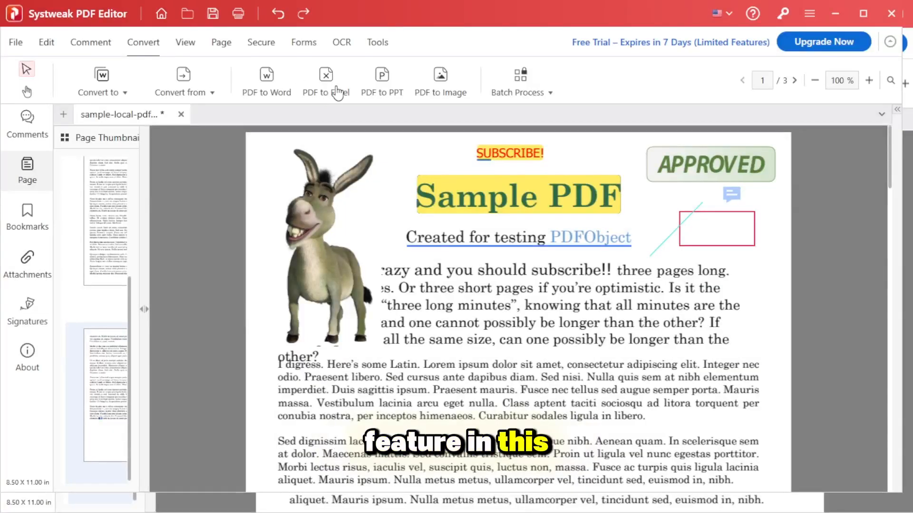
left_click(280, 91)
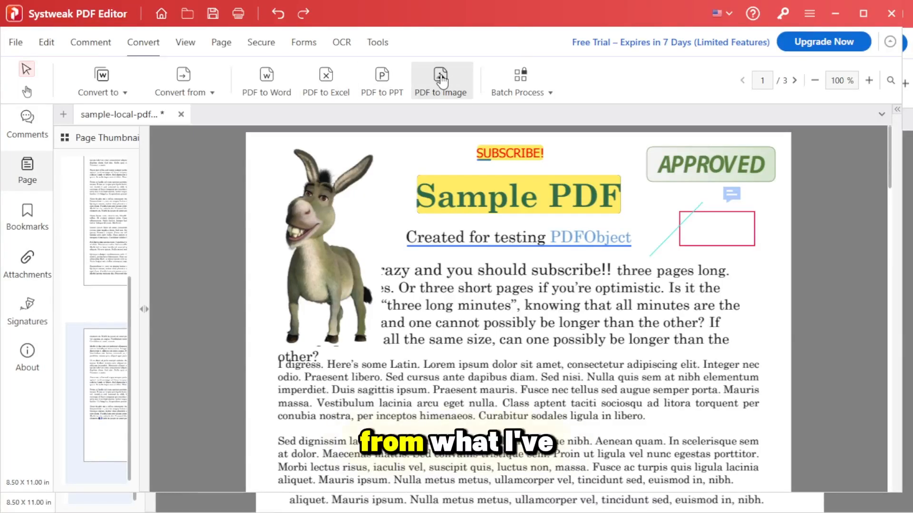
left_click(183, 44)
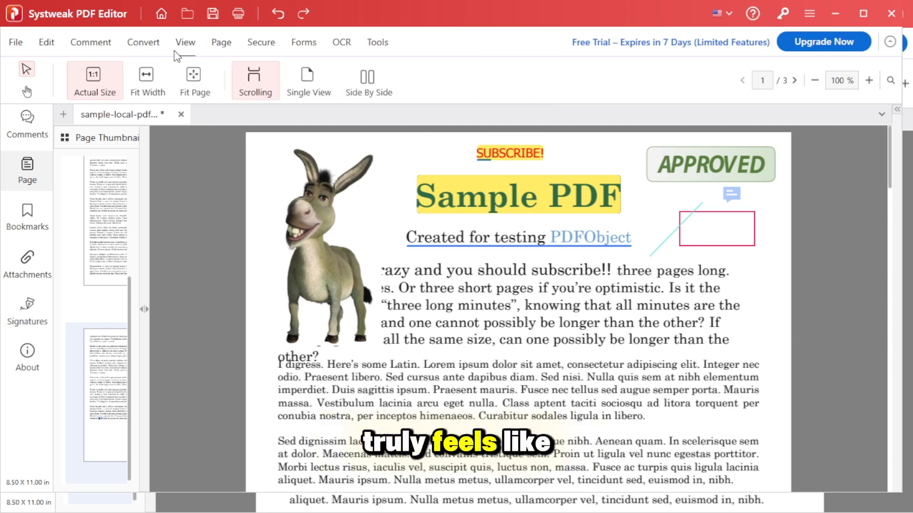
left_click(221, 43)
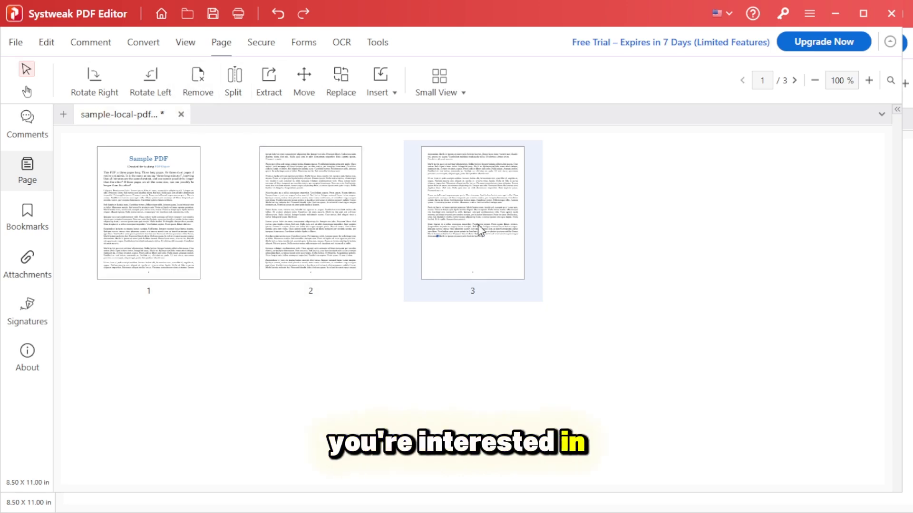
left_click(259, 43)
left_click(313, 47)
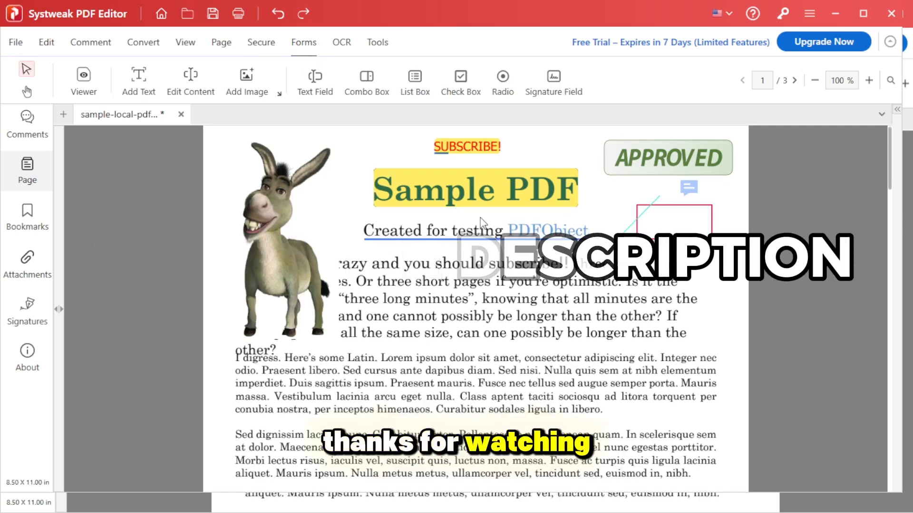